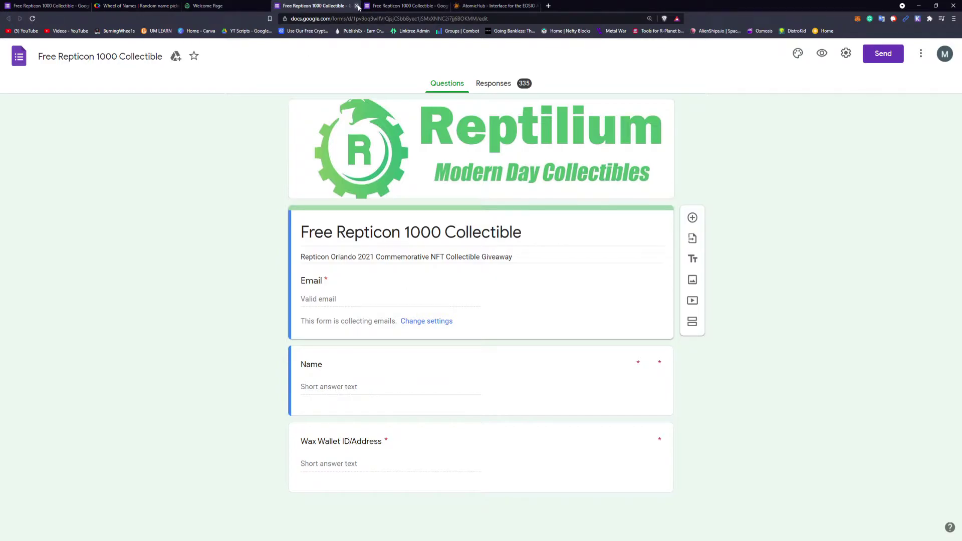
Step: Close the giveaway form and bring up the Repticon collectible listing priced at 131.81 WAX
{"action": "left_click", "coordinate": [358, 6]}
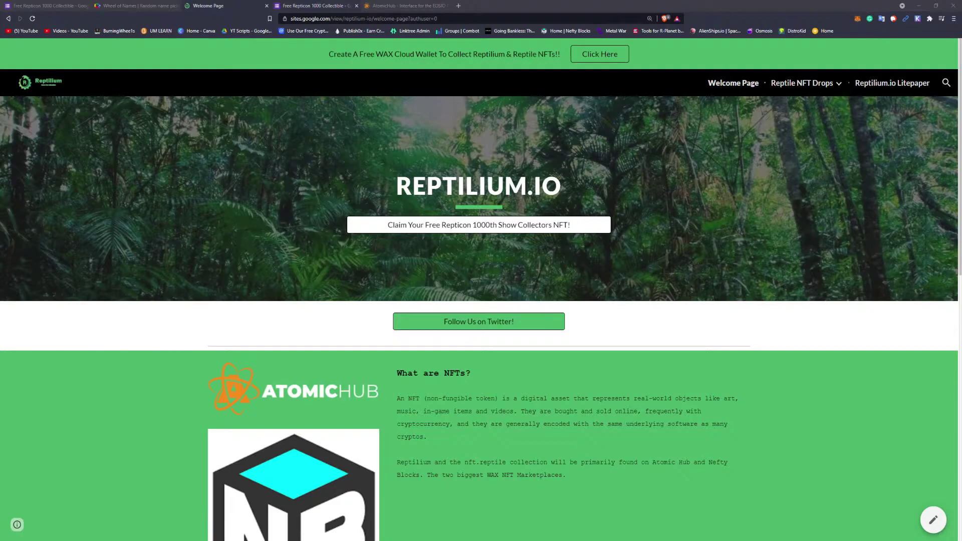
{"action": "left_click", "coordinate": [406, 5]}
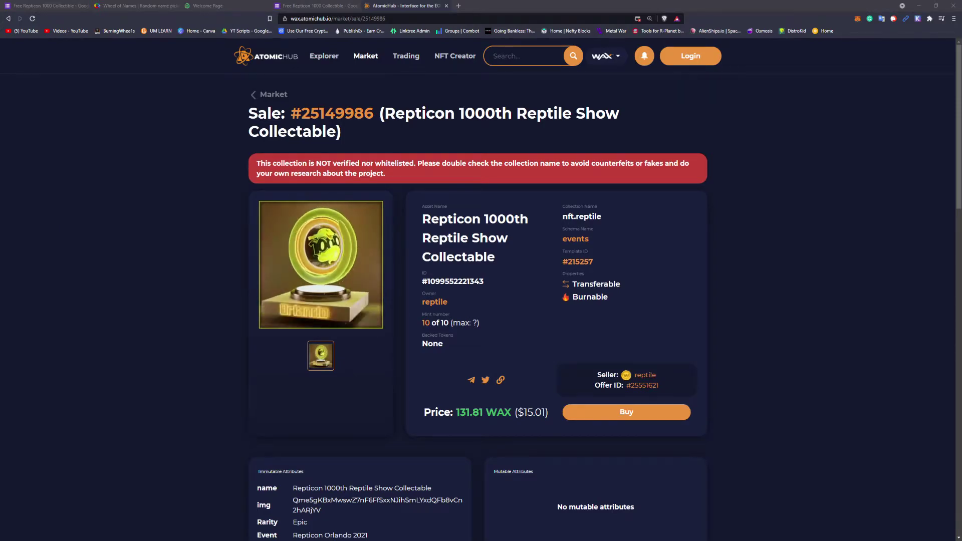
Step: Enlarge the Repticon 1000th Reptile Show Collectable artwork on the AtomicHub listing
{"action": "left_click", "coordinate": [316, 261]}
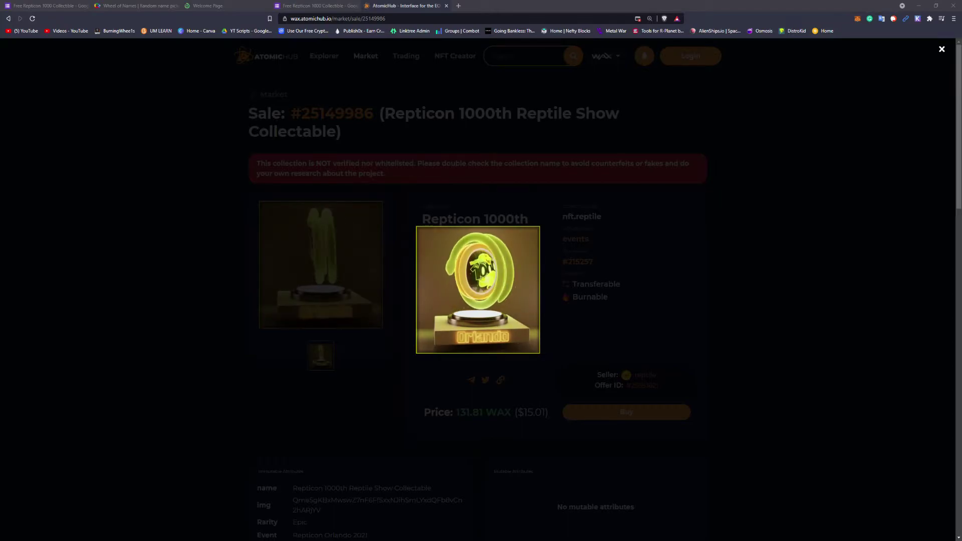
Step: Go to the Reptilium Rewards page and review its payout sheet and Total Minted counts
{"action": "left_click", "coordinate": [208, 6]}
{"action": "mouse_move", "coordinate": [805, 83]}
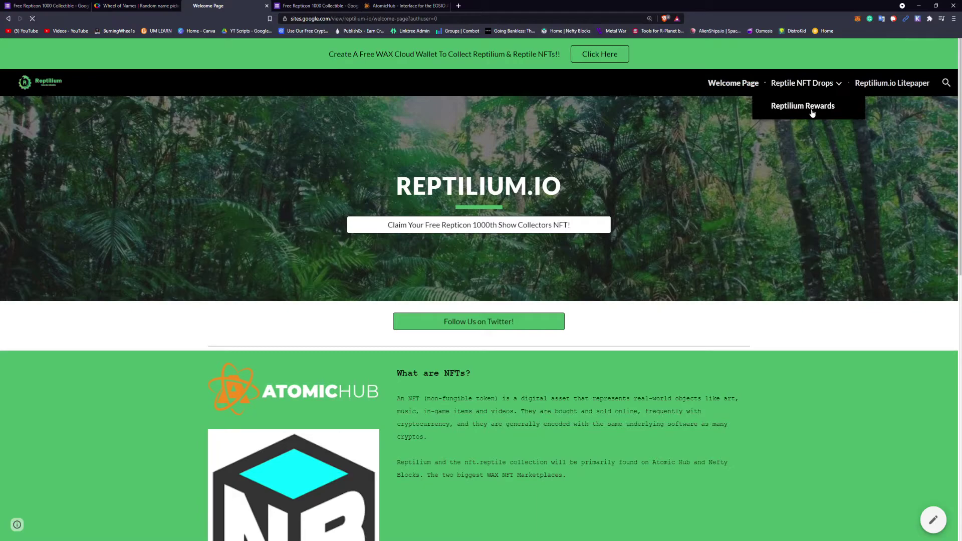
{"action": "left_click", "coordinate": [811, 111]}
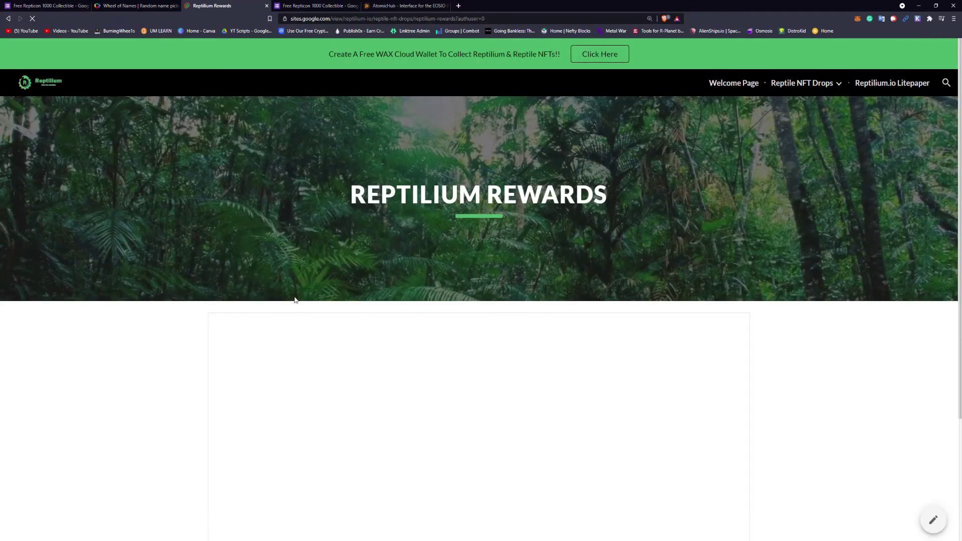
{"action": "scroll", "coordinate": [189, 288], "scroll_direction": "down", "scroll_amount": 2}
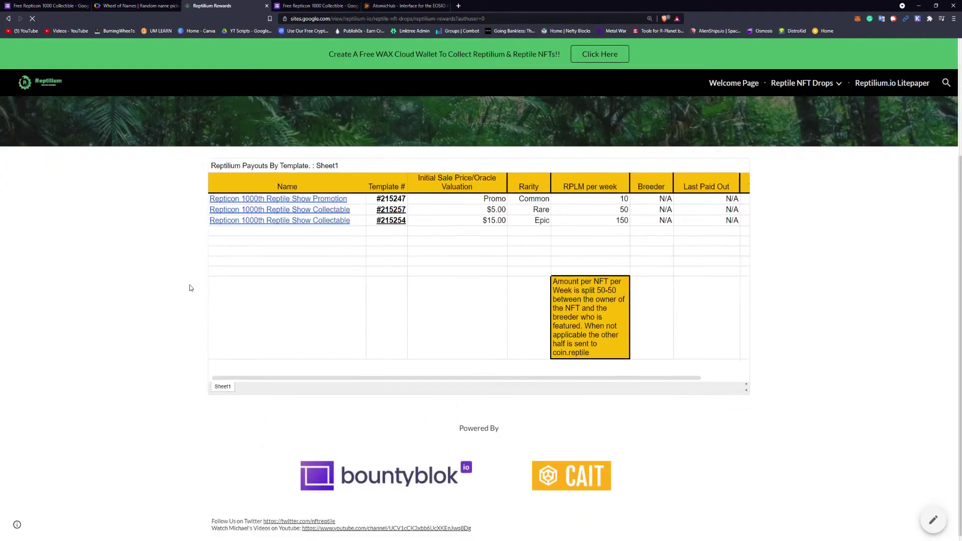
{"action": "scroll", "coordinate": [330, 376], "scroll_direction": "right", "scroll_amount": 1}
{"action": "scroll", "coordinate": [305, 236], "scroll_direction": "left", "scroll_amount": 1}
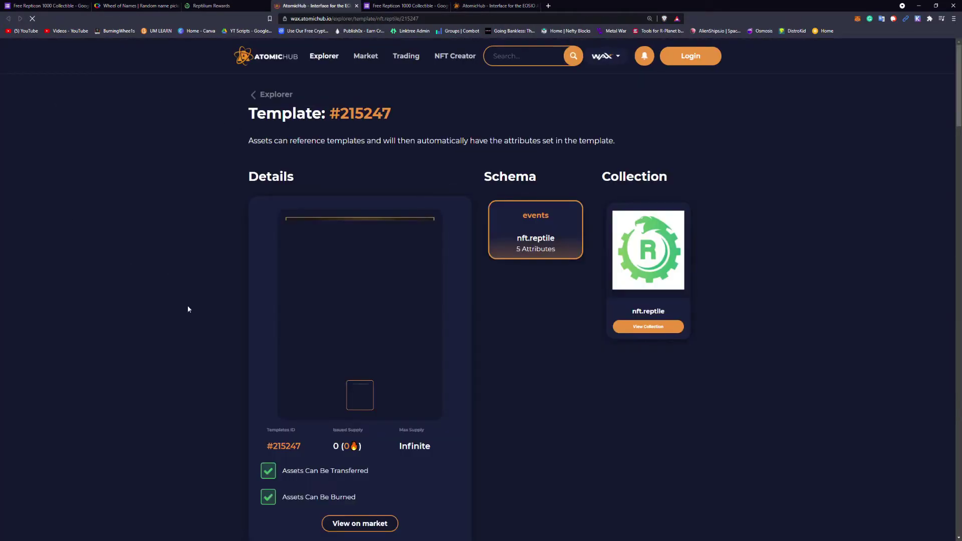
{"action": "left_click", "coordinate": [211, 6]}
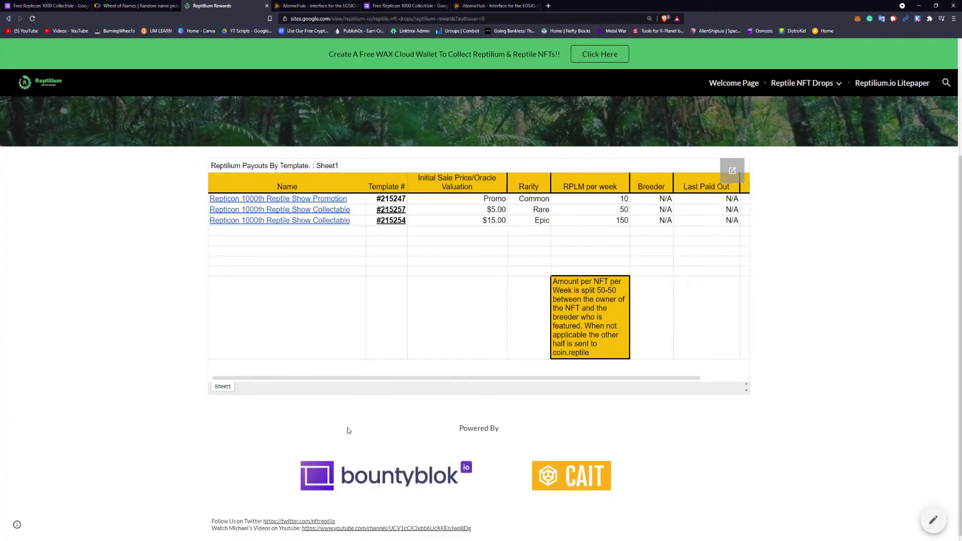
{"action": "left_click_drag", "start_coordinate": [351, 378], "coordinate": [569, 202]}
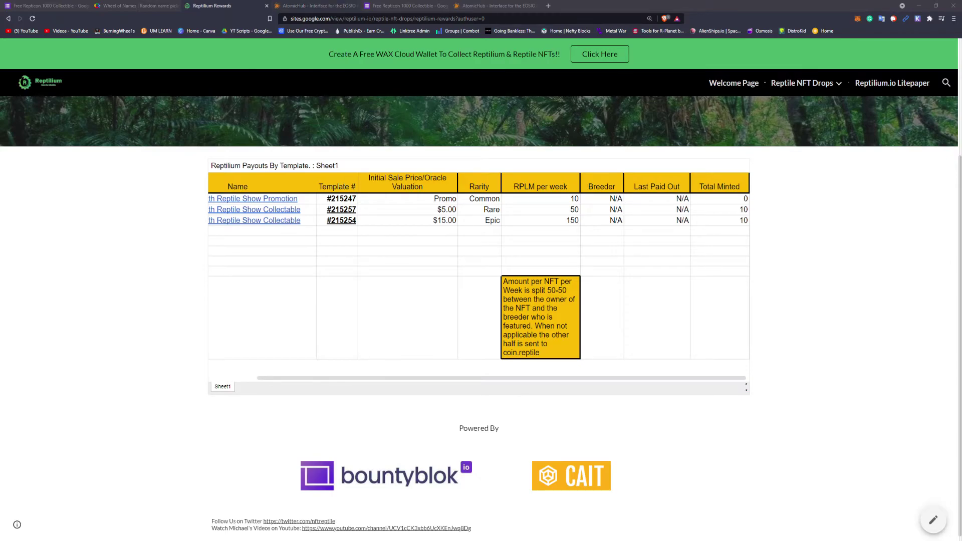
Step: Show the Wheel of Names wheel of 261 wallet entries in fullscreen
{"action": "left_click", "coordinate": [135, 5]}
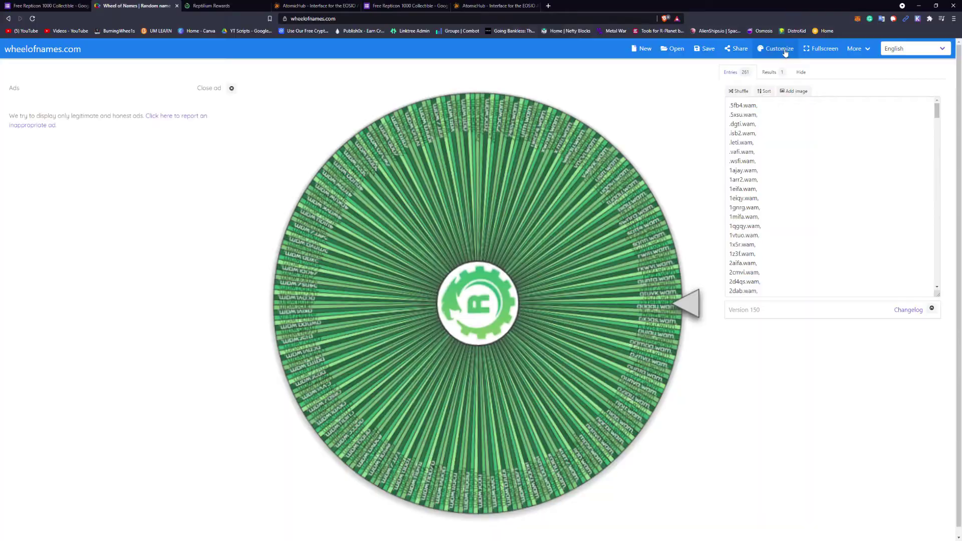
{"action": "left_click", "coordinate": [819, 48]}
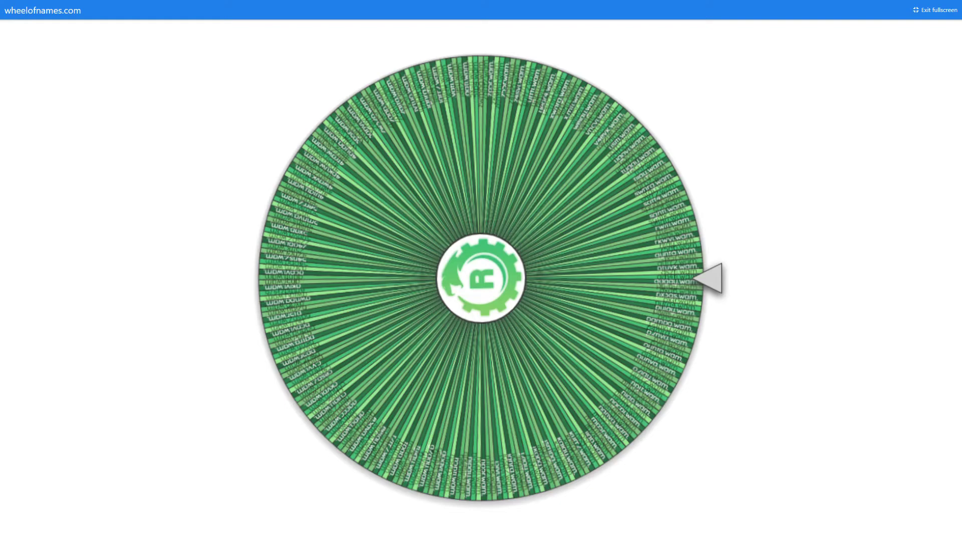
Step: Spin the fullscreen wheel of 261 wallet entries to draw a winner
{"action": "left_click", "coordinate": [559, 387]}
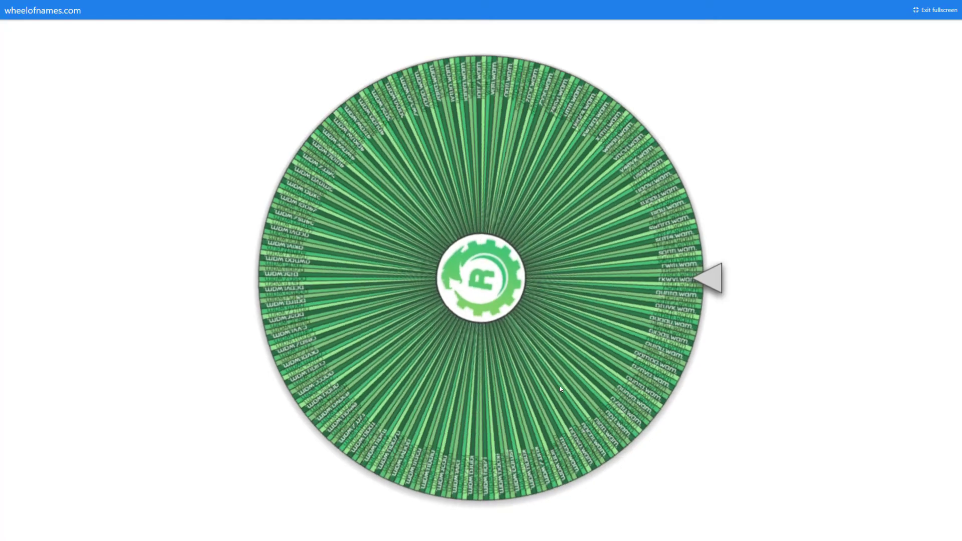